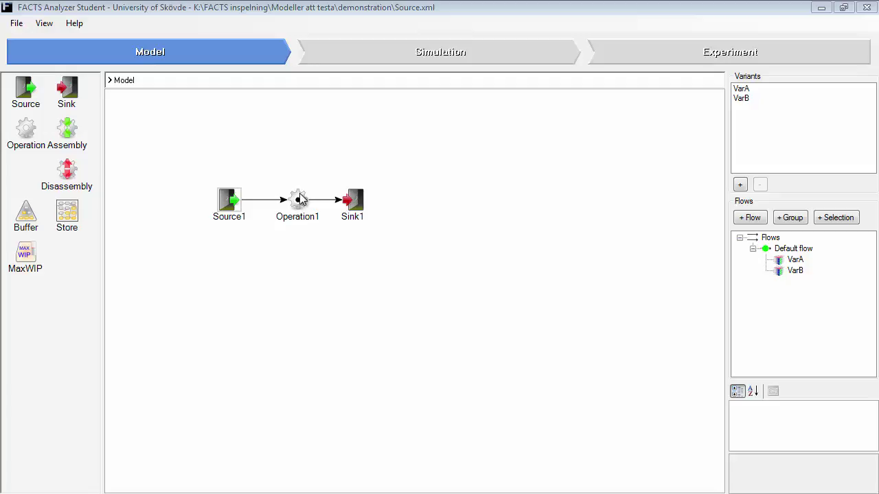
Inspect the distribution types available for Operation1's process time, keeping the constant distribution with value 60.
click(301, 199)
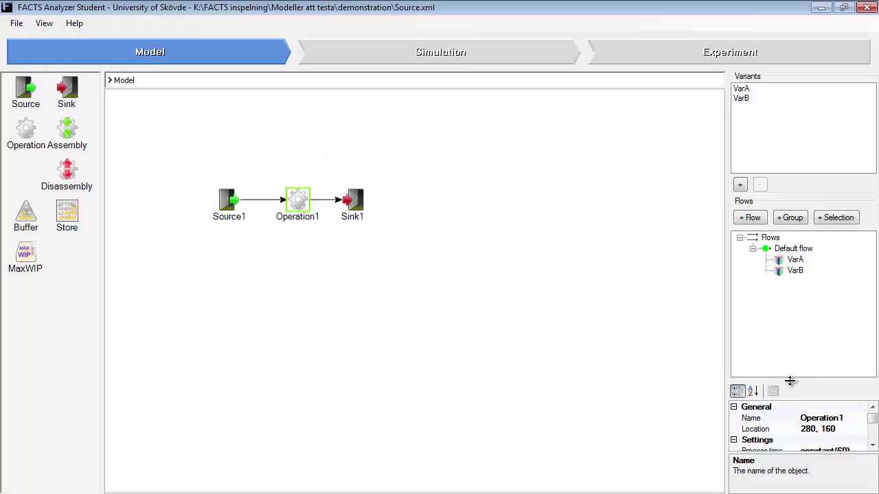
drag(789, 379, 791, 303)
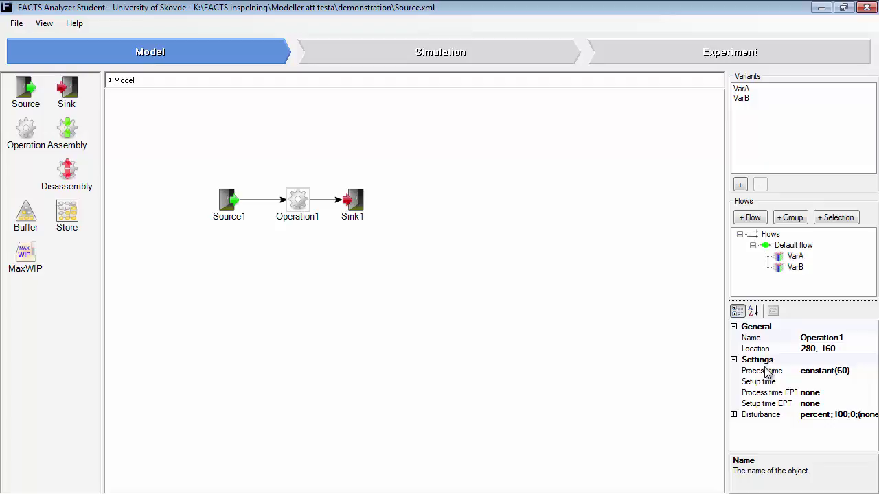
click(829, 371)
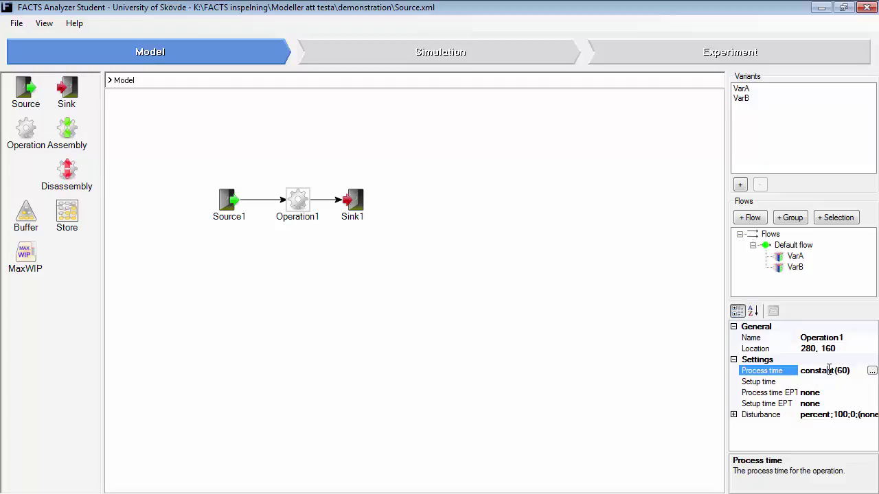
click(872, 372)
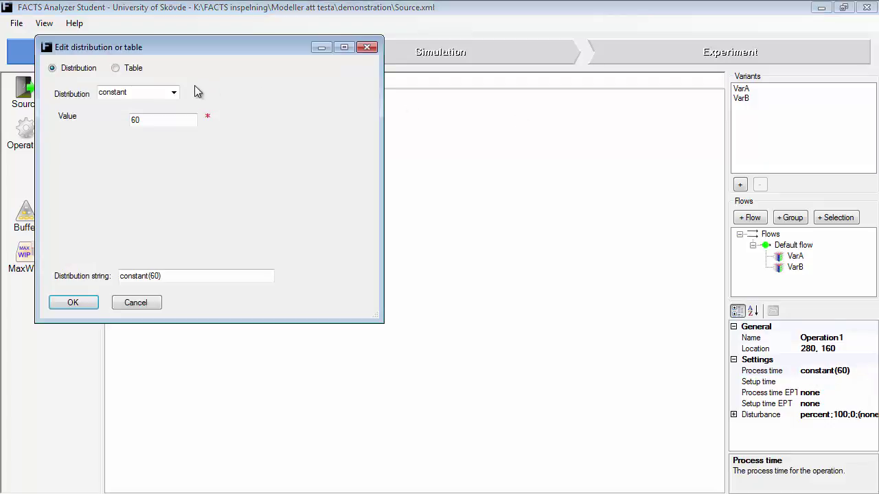
click(177, 93)
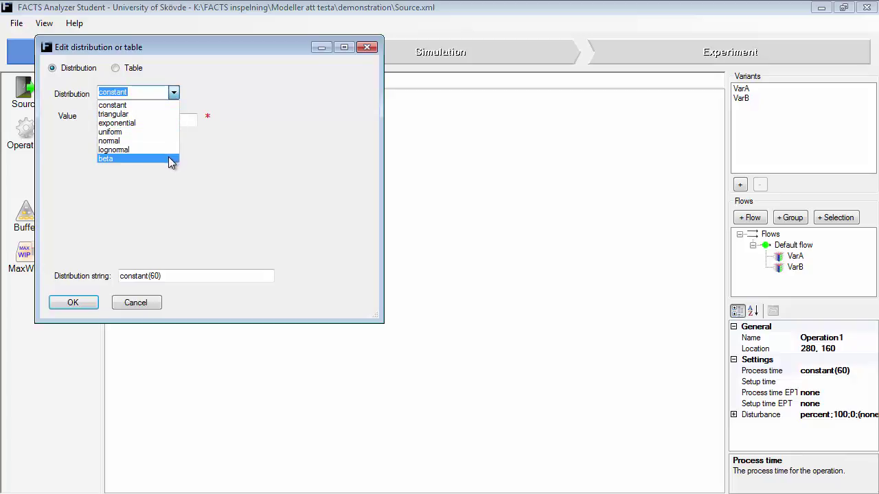
click(190, 112)
click(172, 121)
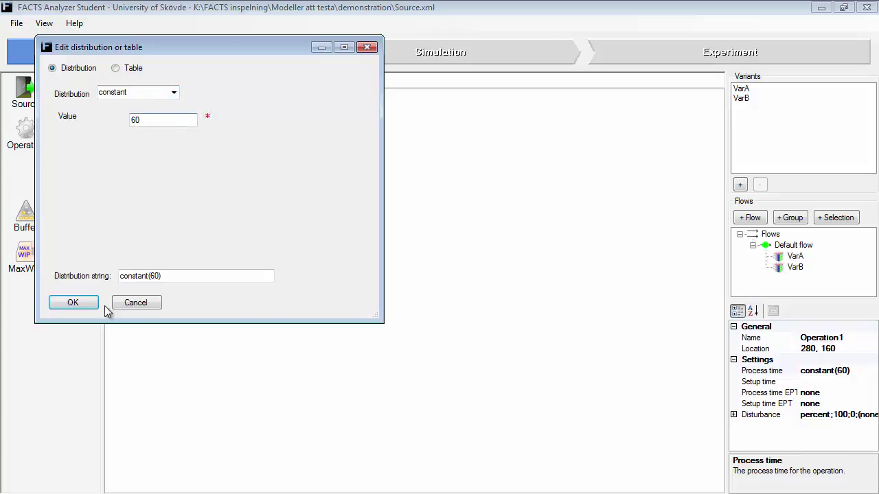
click(73, 303)
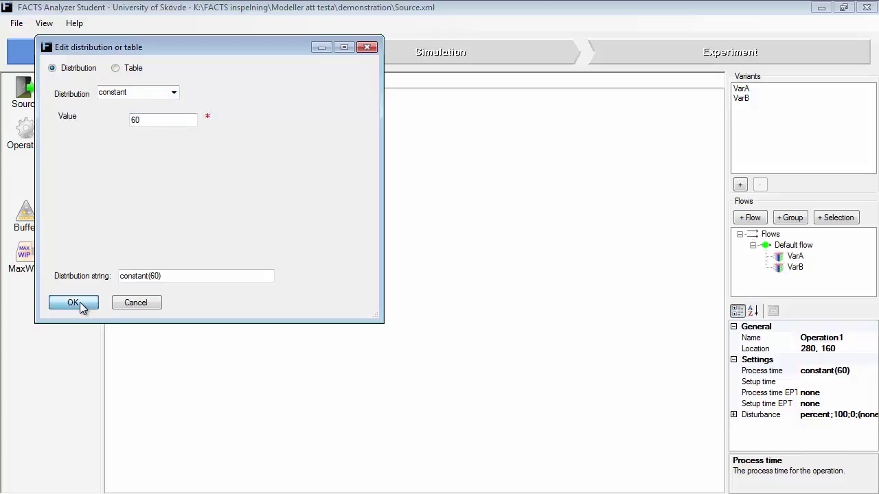
Enter 60 directly as Operation1's process time and accept it as a constant distribution.
click(853, 372)
text(60)
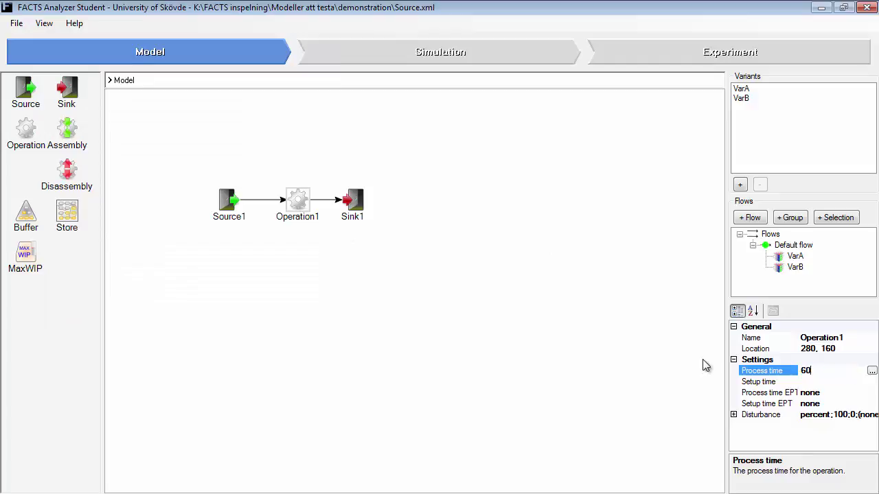
click(805, 383)
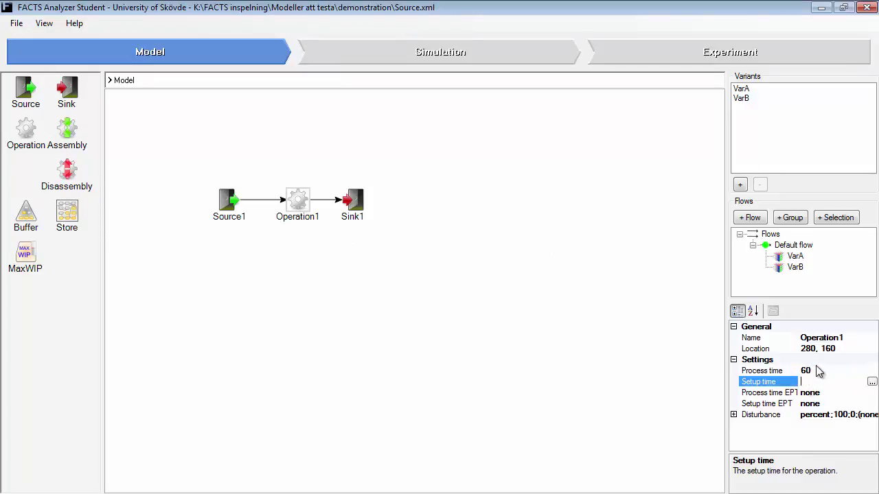
click(811, 371)
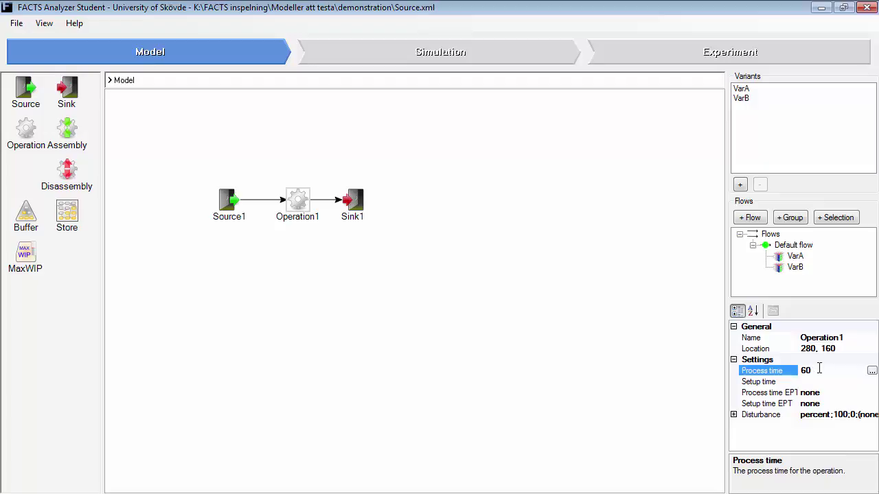
click(872, 371)
click(94, 319)
Switch Operation1's process time definition to a table and add rows for VarA and VarB.
click(872, 372)
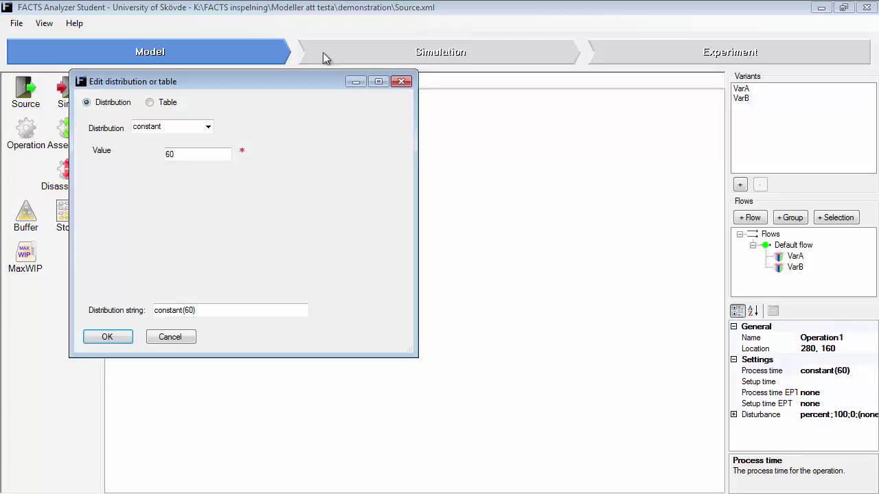
click(150, 103)
click(118, 127)
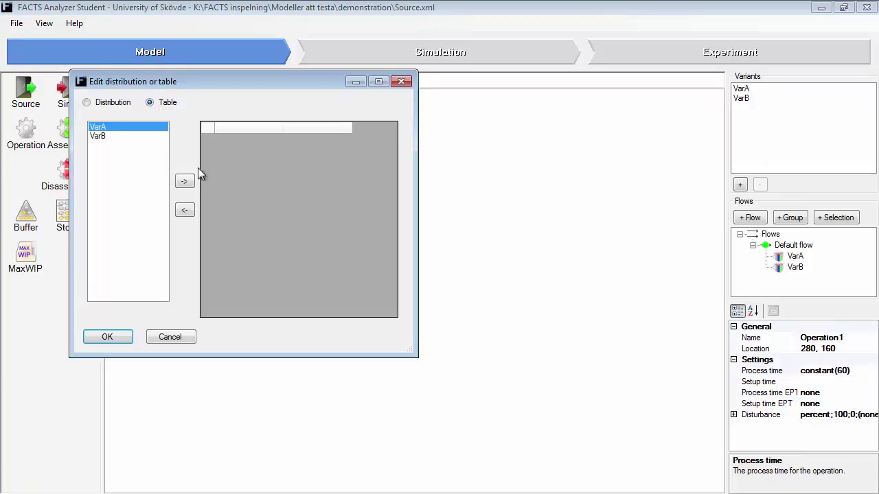
click(180, 182)
click(117, 136)
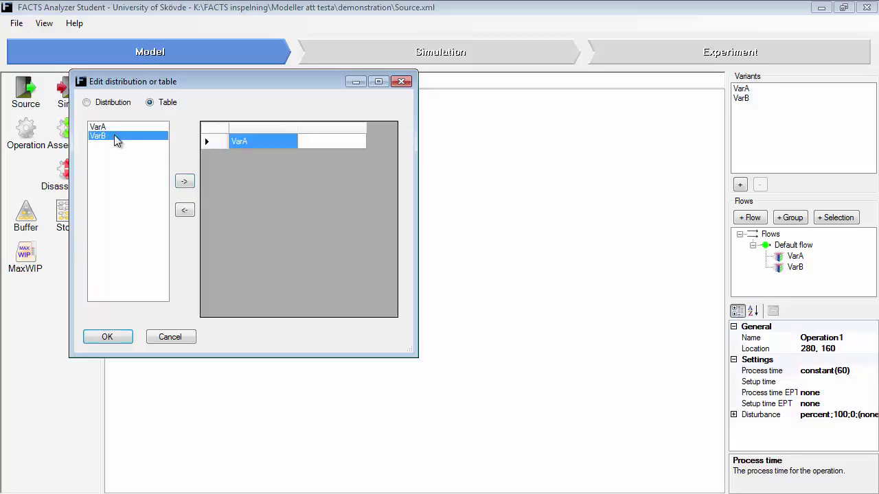
click(185, 182)
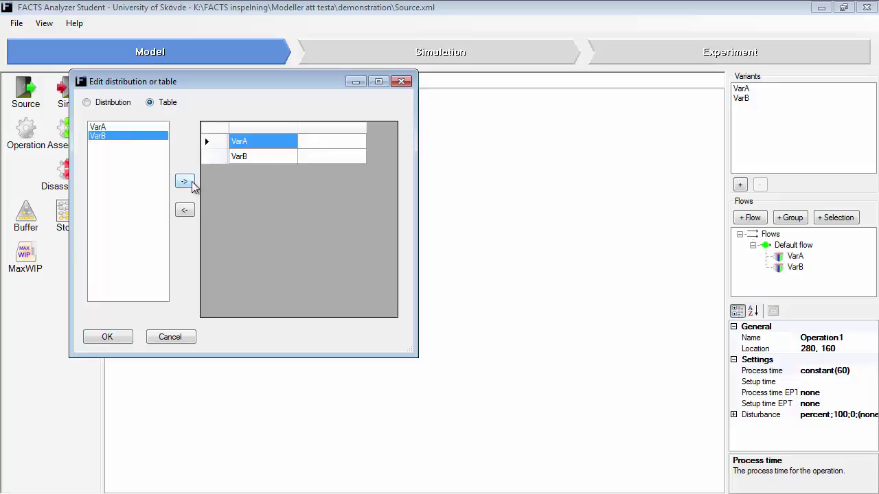
Enter process times of 60 for VarA and 5 for VarB in the table.
click(313, 142)
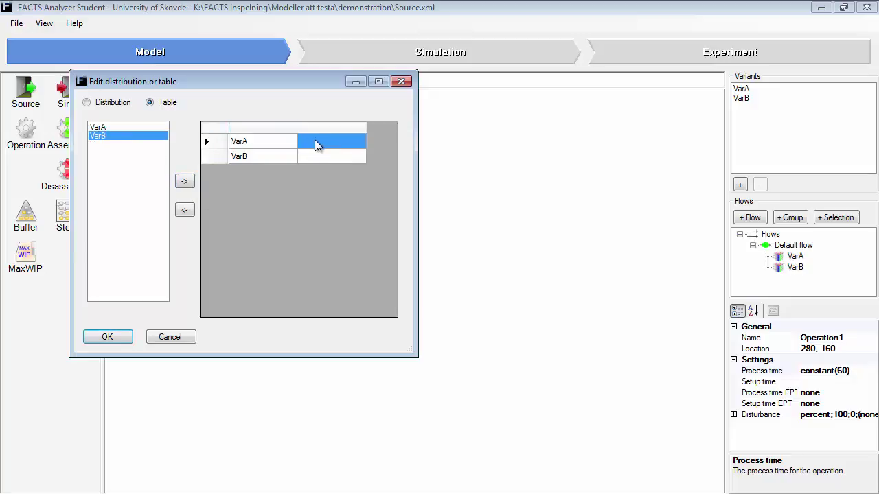
text(60)
key(Return)
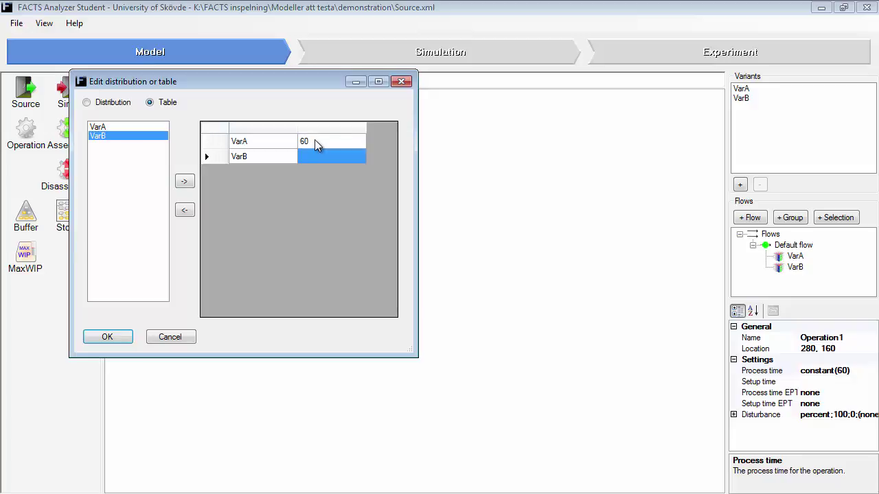
text(5)
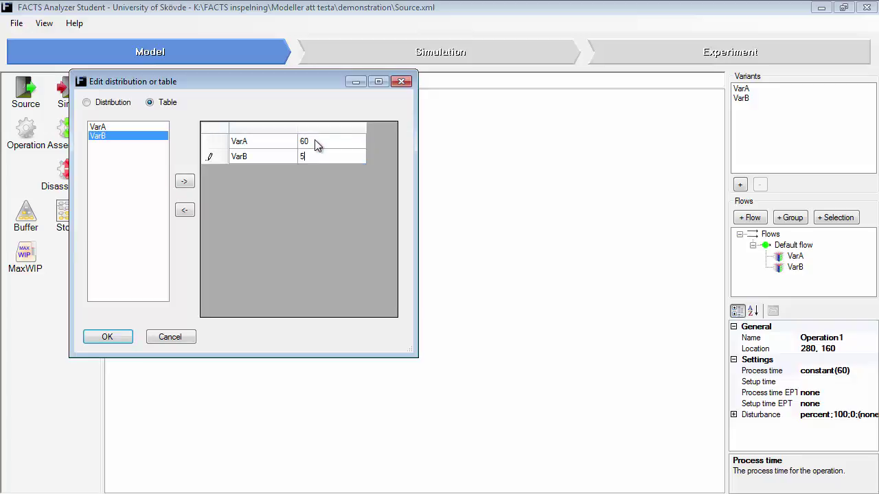
key(Return)
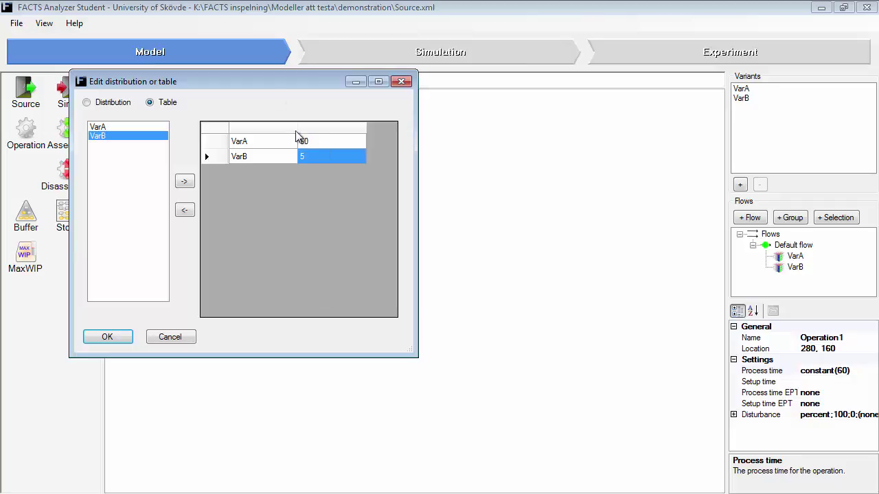
Review the VarA and VarB entries and discard the process time table without applying it.
click(275, 141)
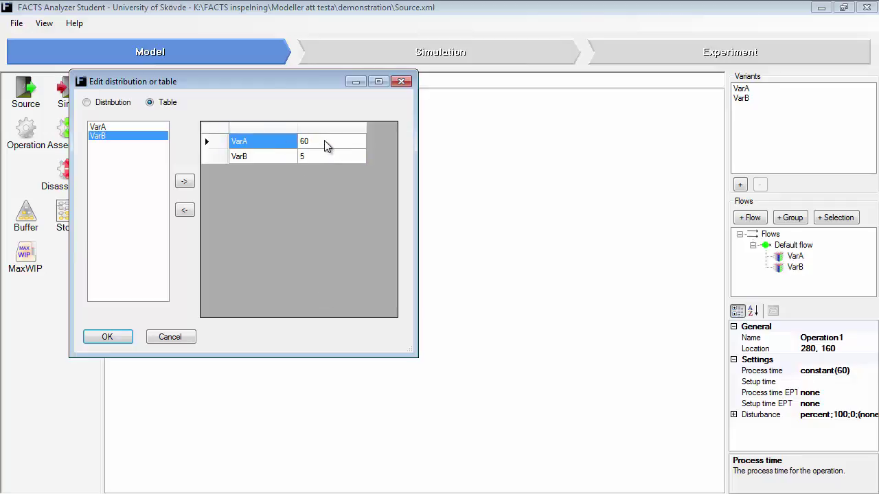
click(322, 142)
click(270, 143)
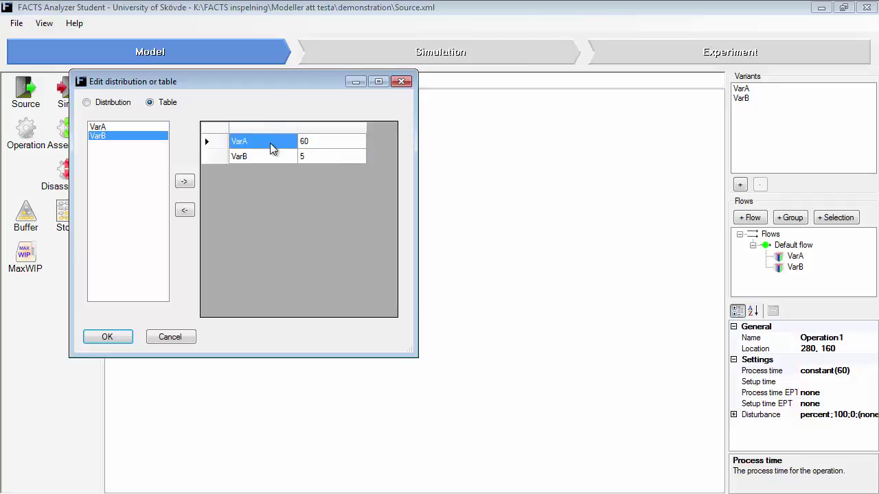
click(306, 157)
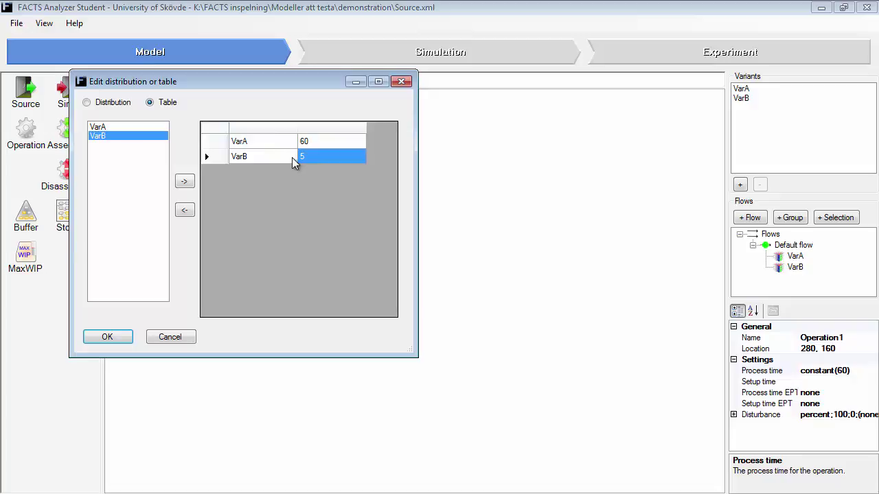
click(317, 144)
click(316, 155)
click(166, 339)
Define Operation1's setup time as a table and add VarA and VarB to it.
click(810, 382)
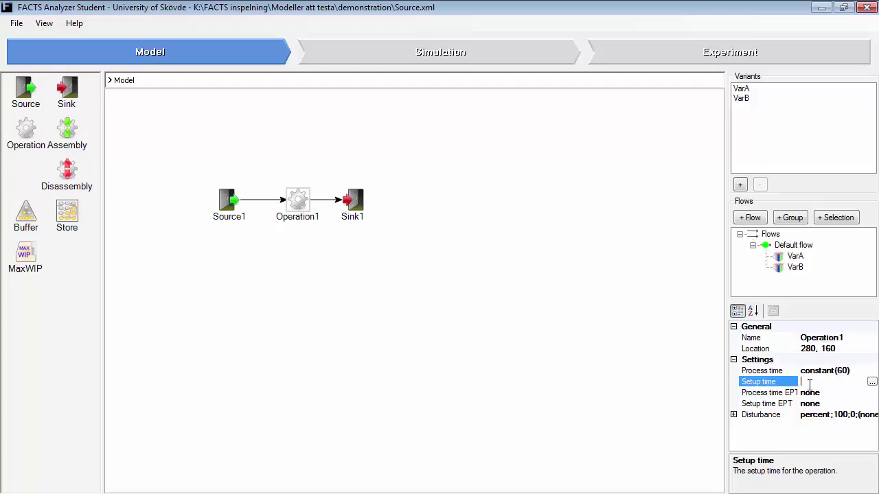
click(871, 382)
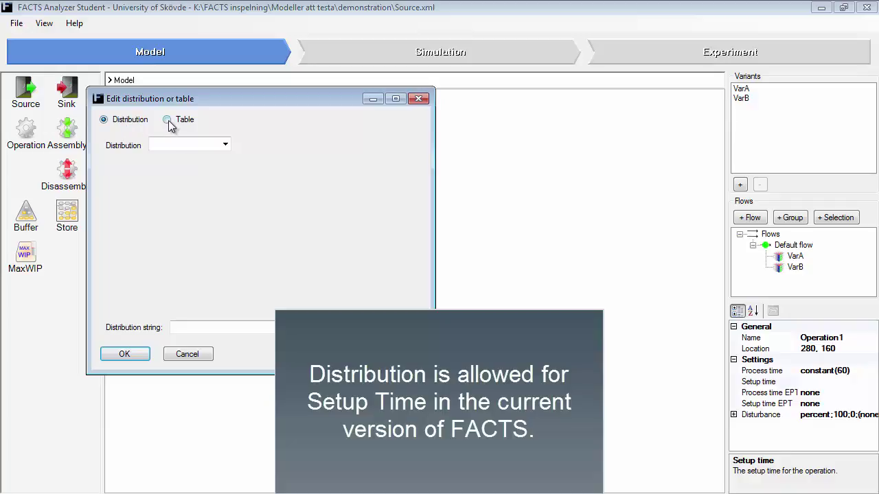
click(168, 120)
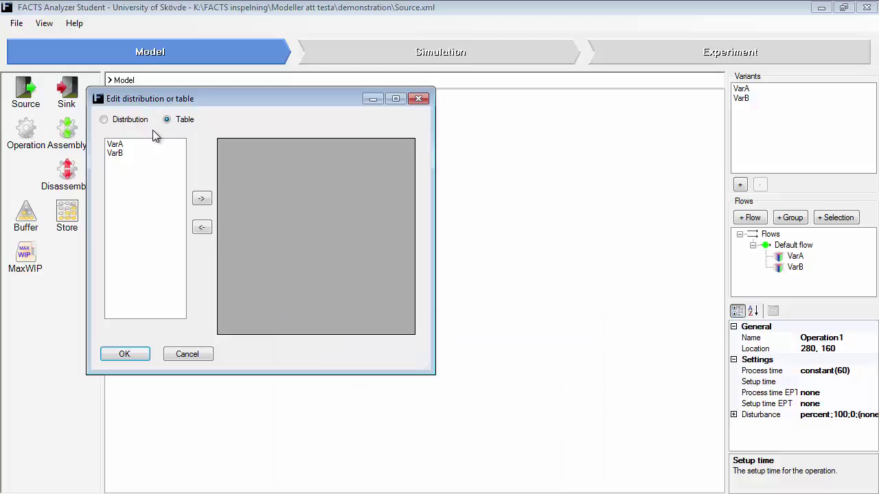
click(122, 146)
click(203, 200)
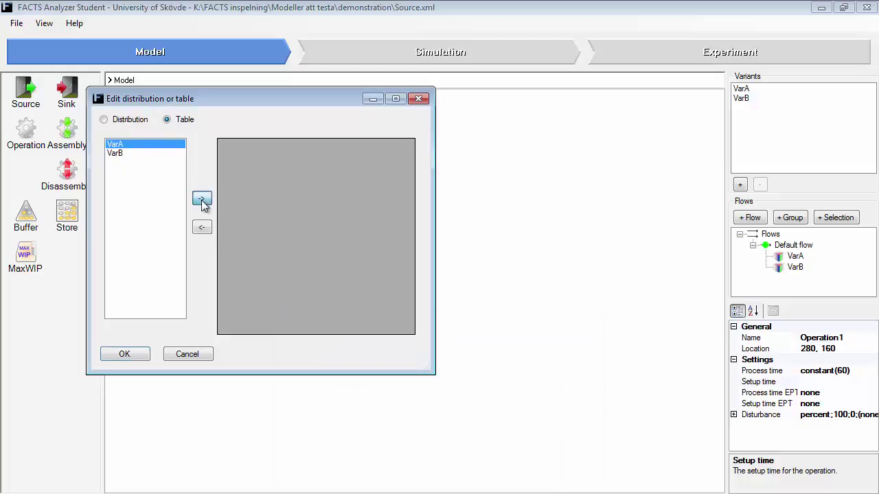
click(126, 153)
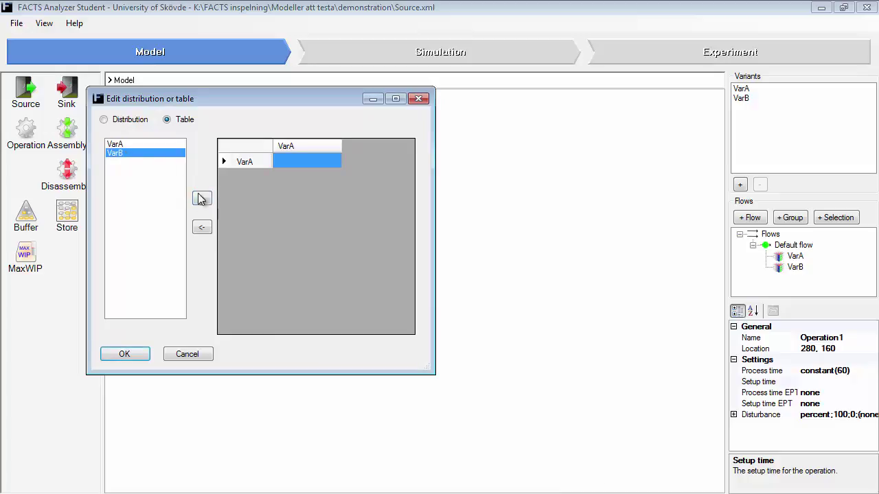
click(201, 199)
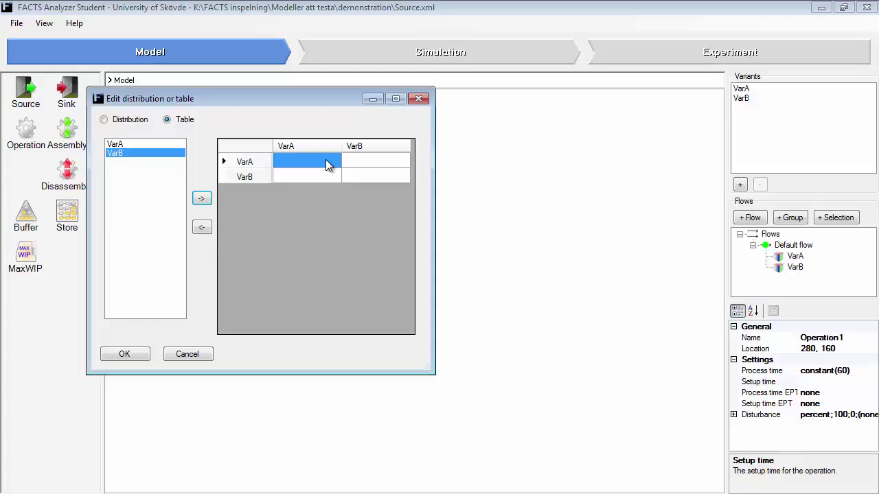
Set the setup time to 0 for VarA to VarA and for VarB to VarB.
click(353, 172)
click(327, 163)
text(0)
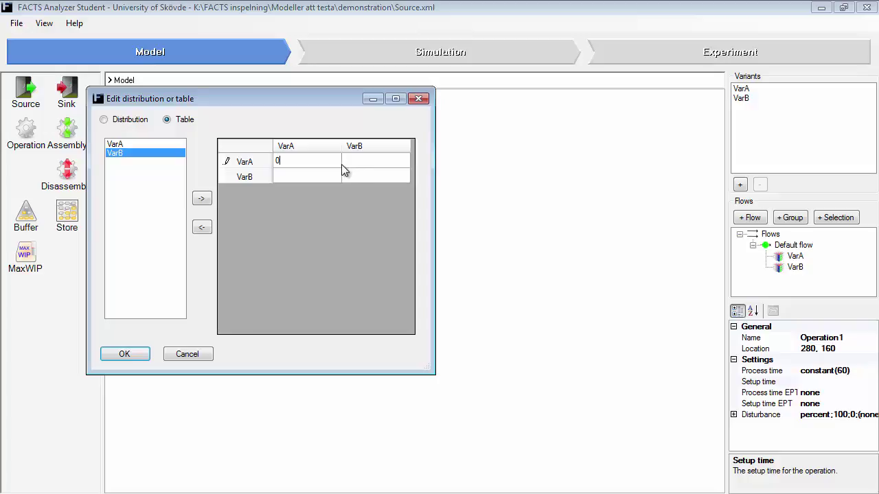
click(354, 175)
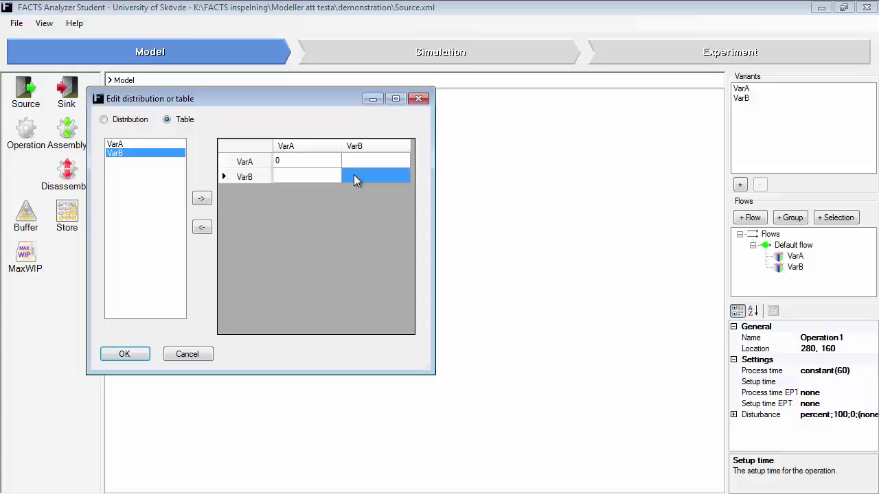
click(293, 158)
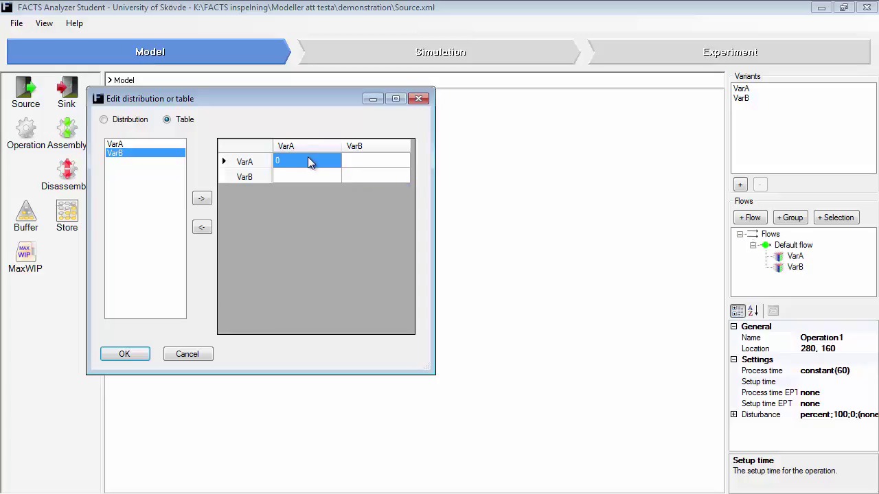
click(348, 173)
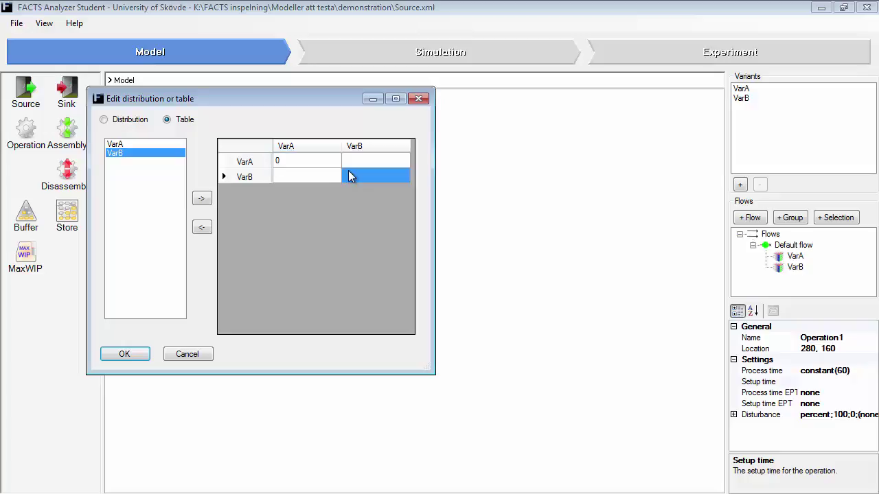
text(0)
click(330, 165)
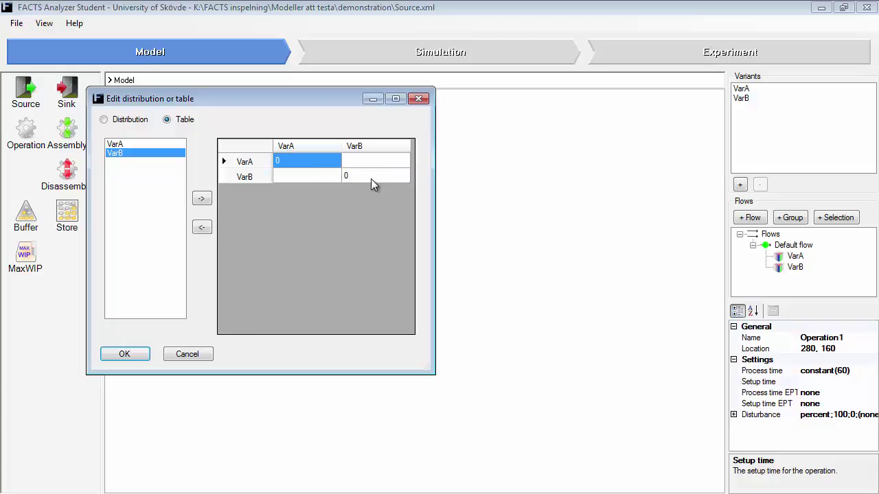
click(371, 179)
click(333, 166)
click(364, 176)
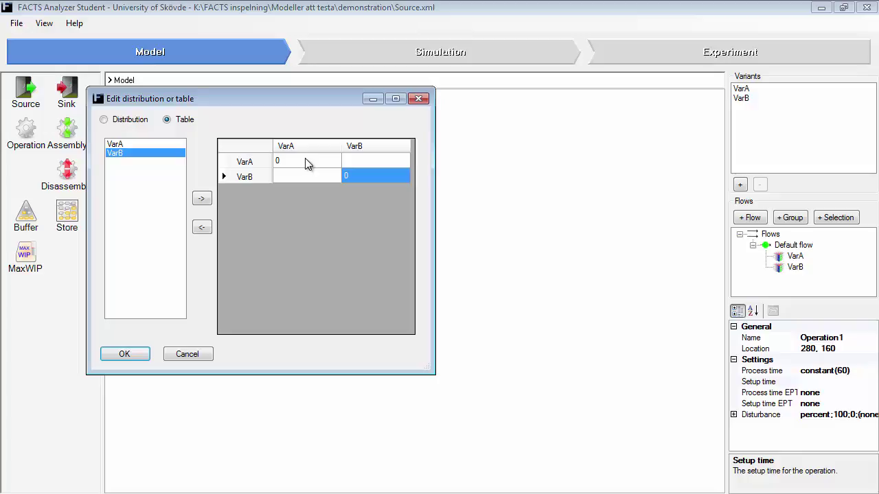
click(362, 160)
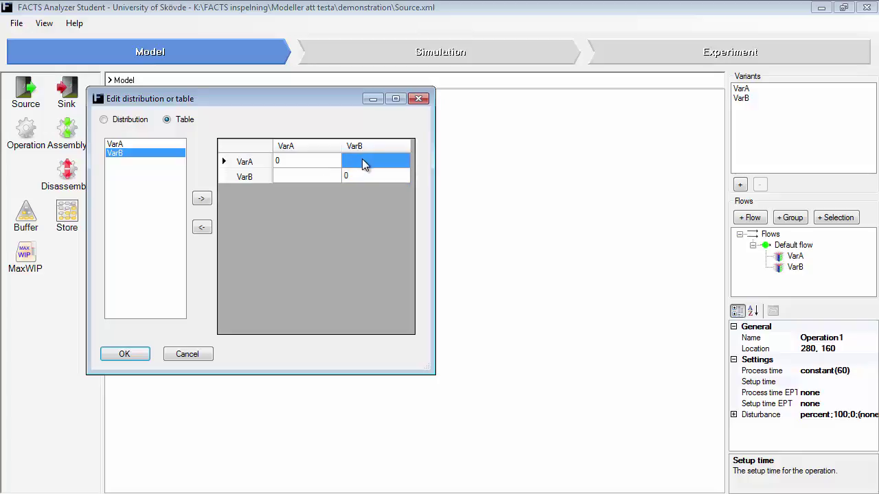
key(Down)
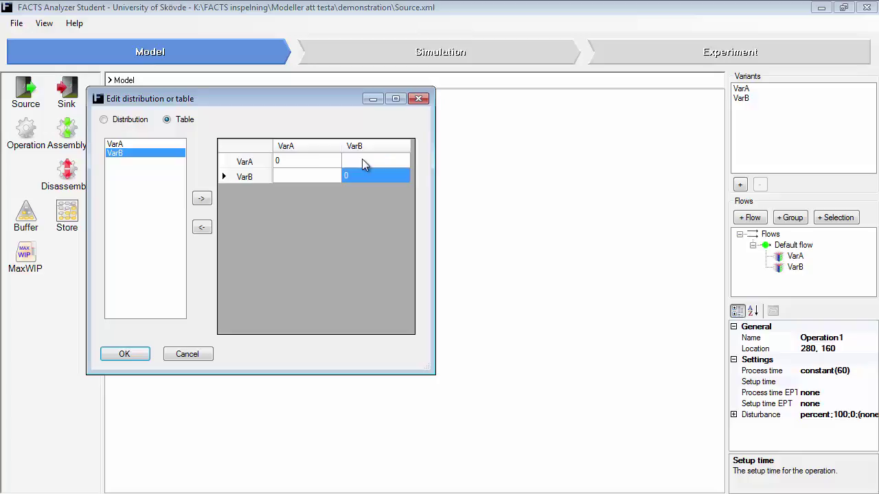
Set the setup time to 3600 between VarA and VarB in both directions, keep 0 for same-variant changes, and apply the table.
text(36)
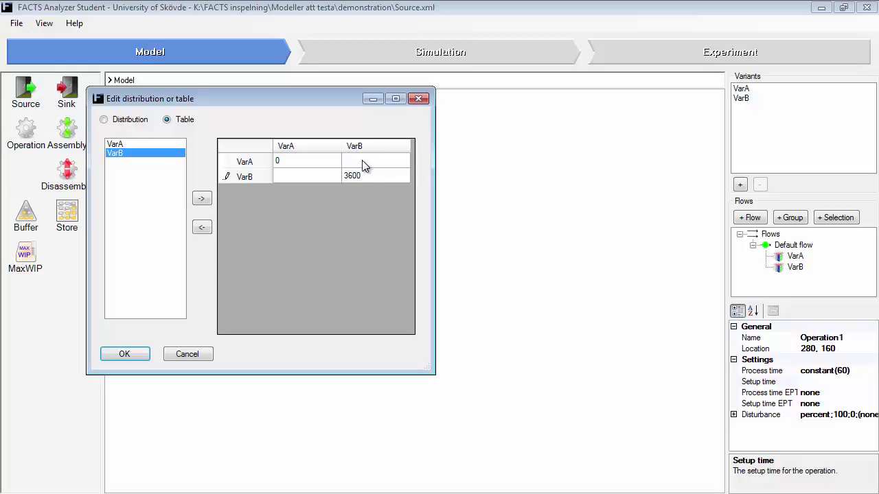
text(0)
click(358, 160)
text(3600)
click(320, 176)
text(3)
click(320, 163)
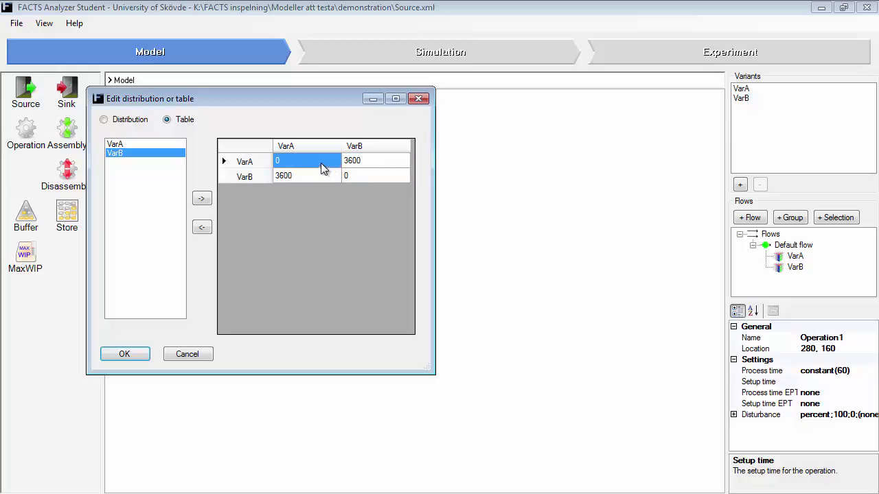
click(126, 354)
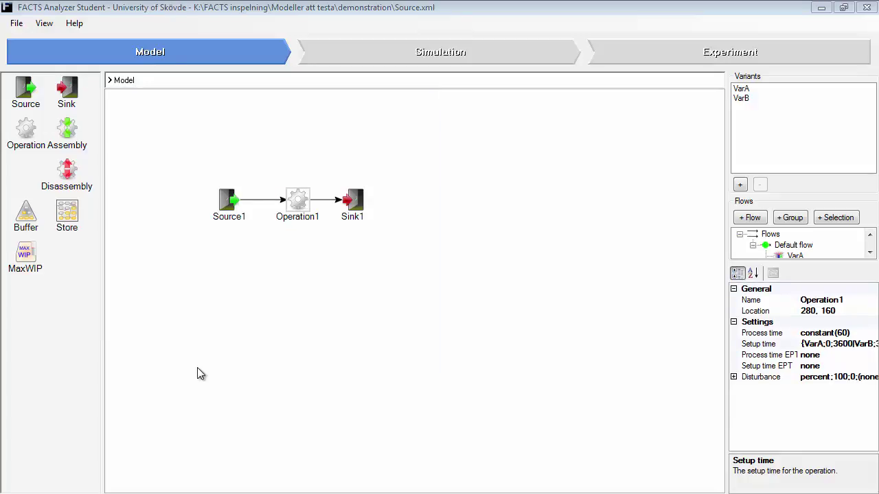
Start an animated simulation run of the model and increase the simulation speed.
click(354, 53)
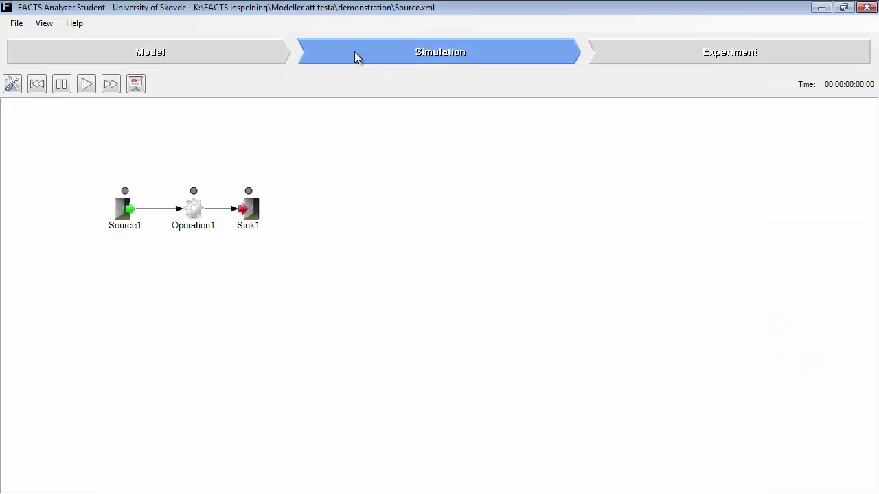
click(11, 85)
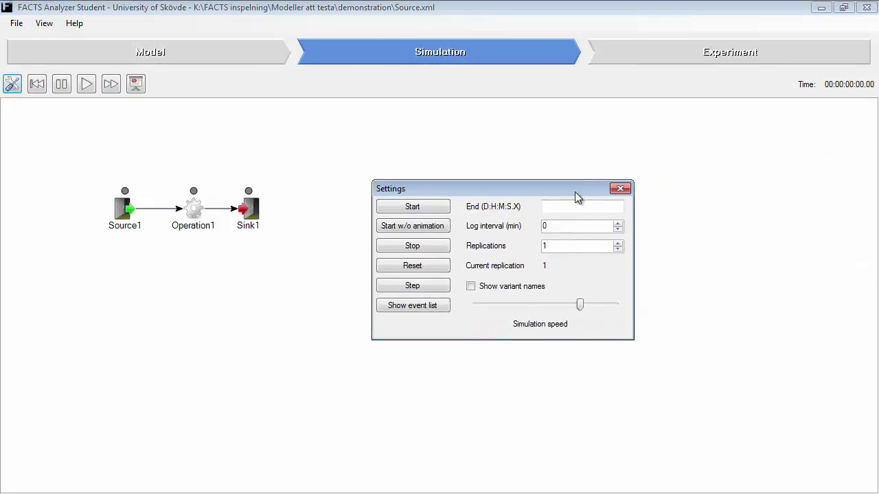
click(413, 207)
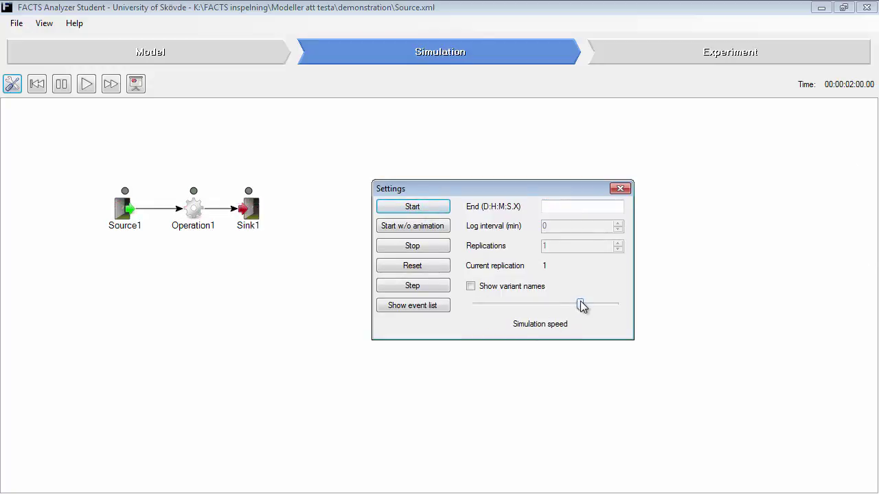
drag(581, 304, 606, 313)
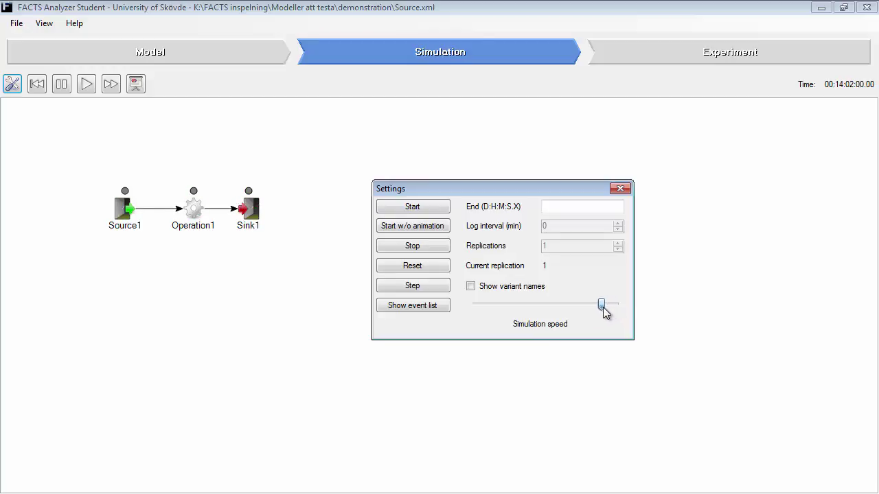
Show variant names in the animation, speed up the run further, and slow it down to near the minimum speed.
click(517, 288)
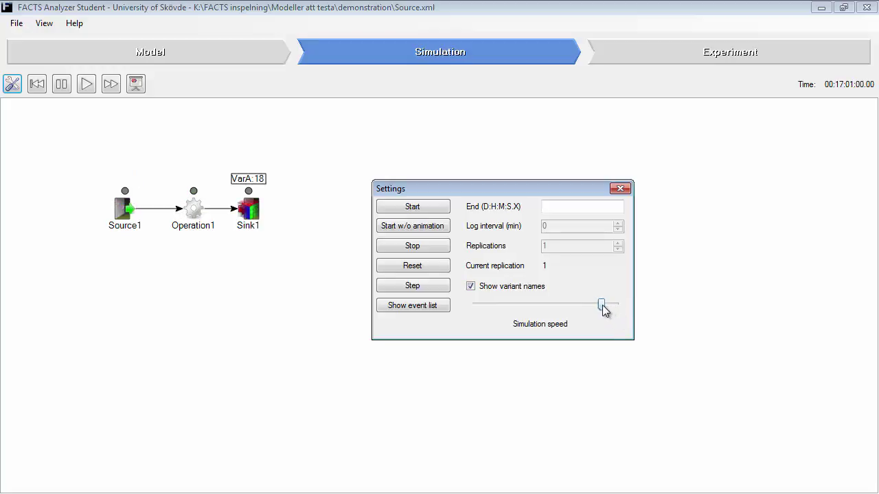
drag(602, 306, 615, 307)
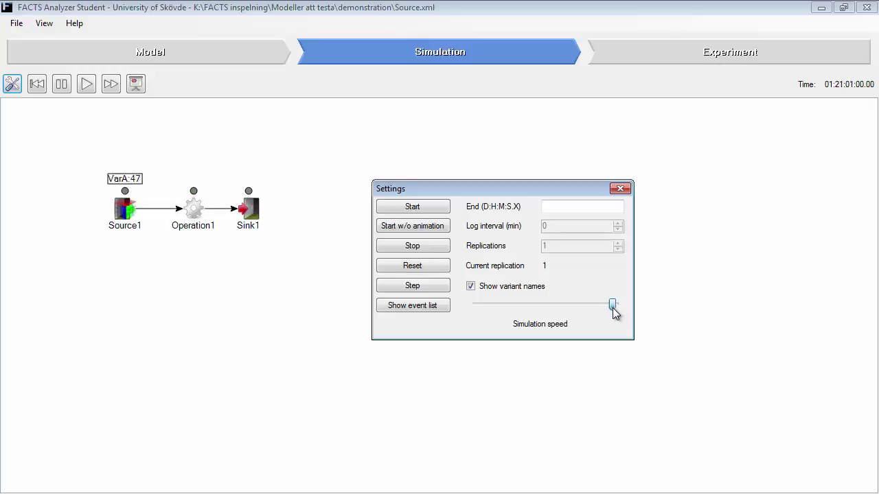
drag(614, 308, 485, 317)
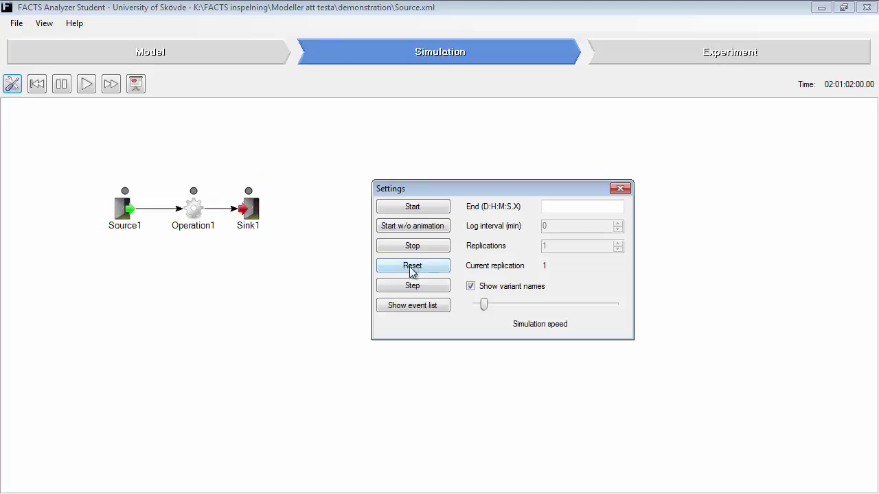
Pause the simulation run, reset it to time zero, and return to the model view.
click(61, 84)
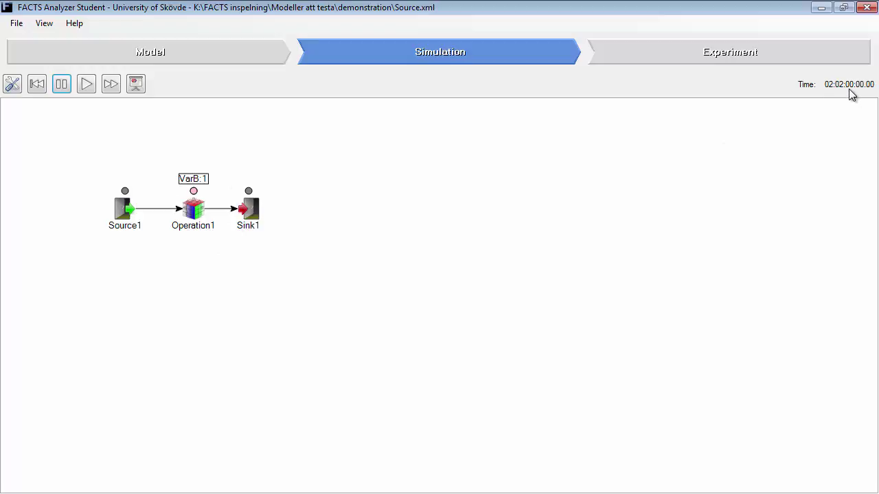
click(136, 84)
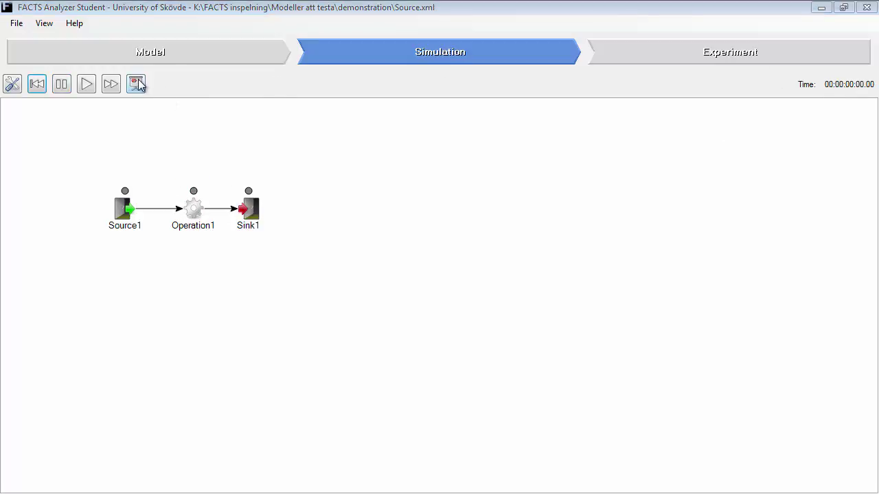
click(154, 59)
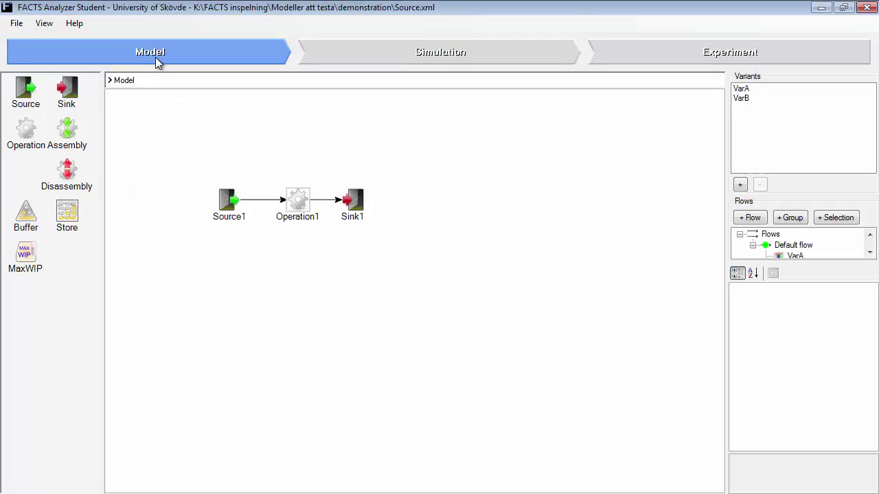
Review Operation1's setup time, process time EPT and setup time EPT settings.
click(304, 204)
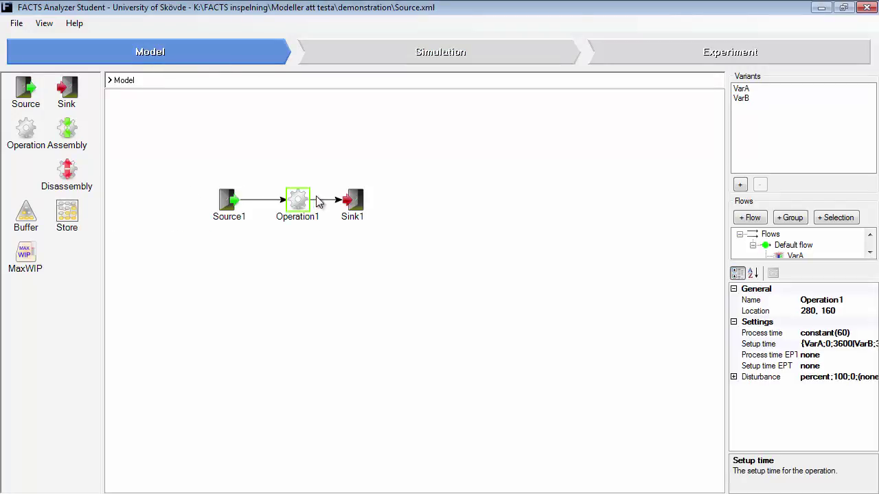
click(833, 345)
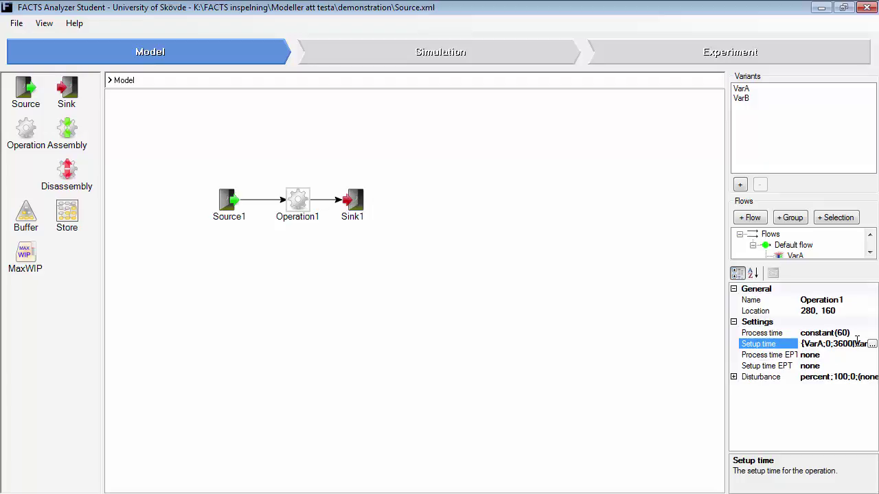
click(832, 355)
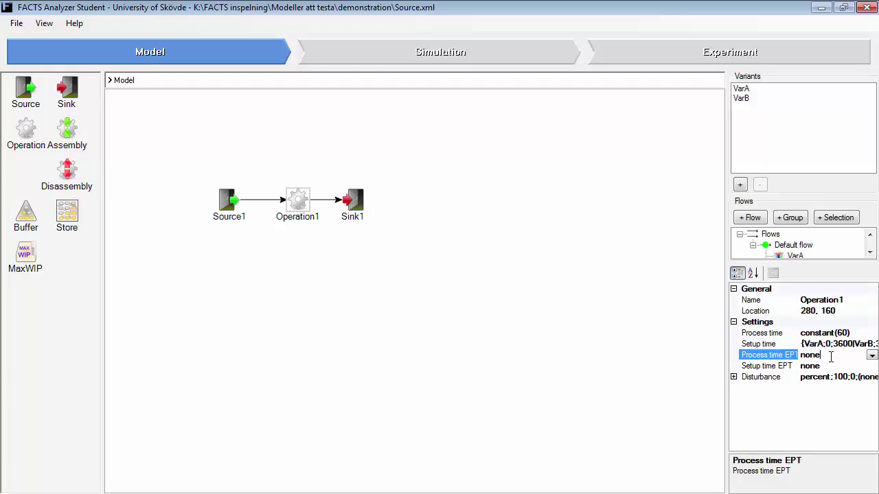
click(831, 367)
click(833, 355)
click(766, 366)
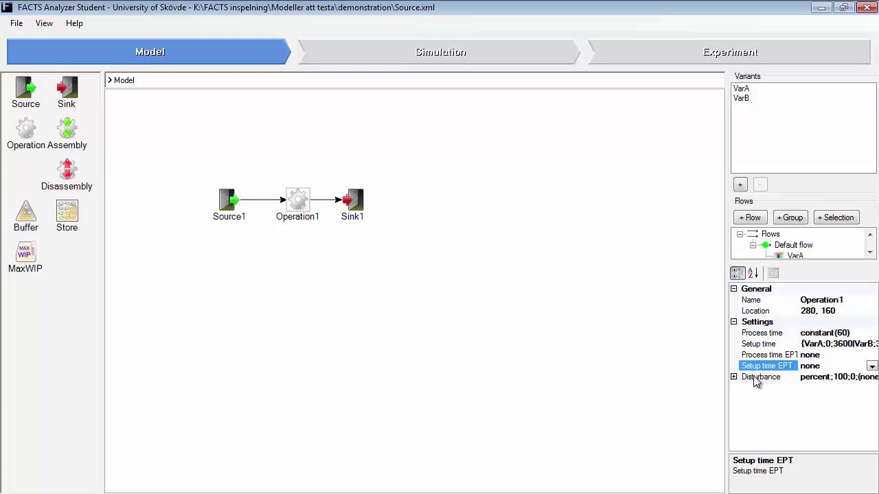